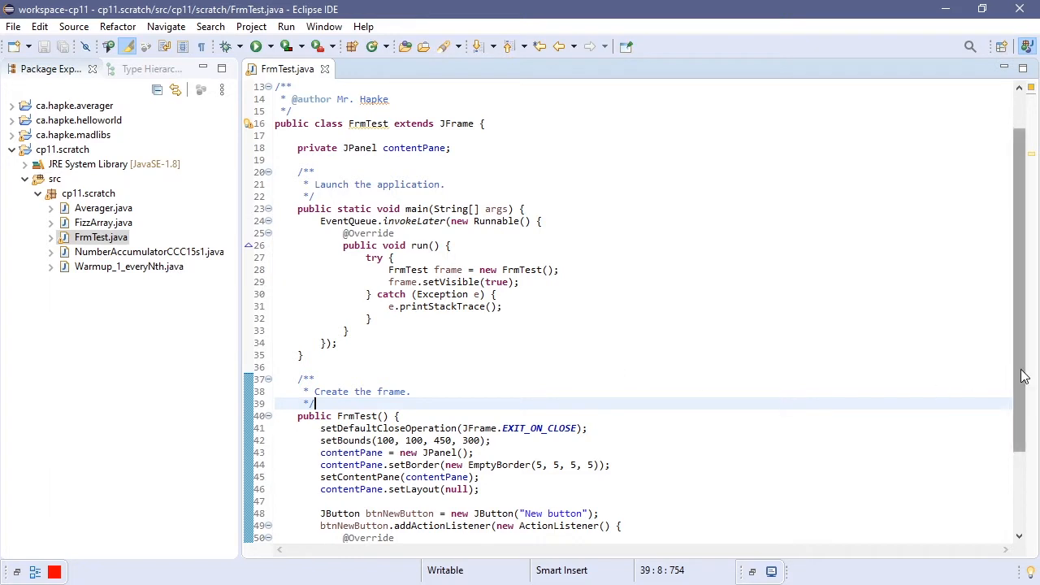
# - Examine the JButton code in the FrmTest constructor, including its label text and setBounds values
pyautogui.moveTo(1024, 376); pyautogui.dragTo(1021, 483)
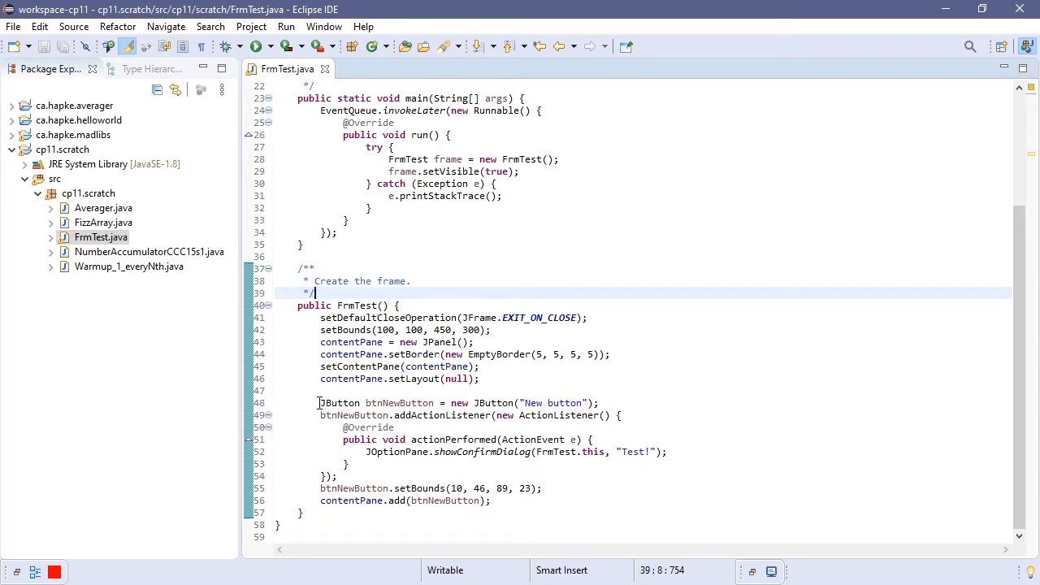
pyautogui.moveTo(320, 403)
pyautogui.mouseDown()
pyautogui.moveTo(423, 416)
pyautogui.moveTo(638, 485)
pyautogui.mouseUp()
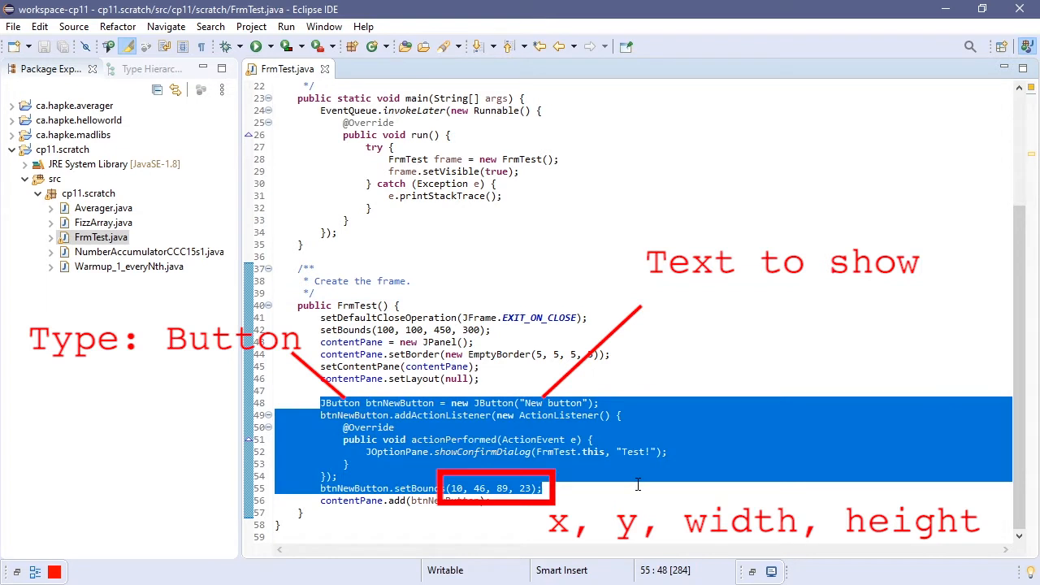
pyautogui.moveTo(513, 403); pyautogui.dragTo(597, 403)
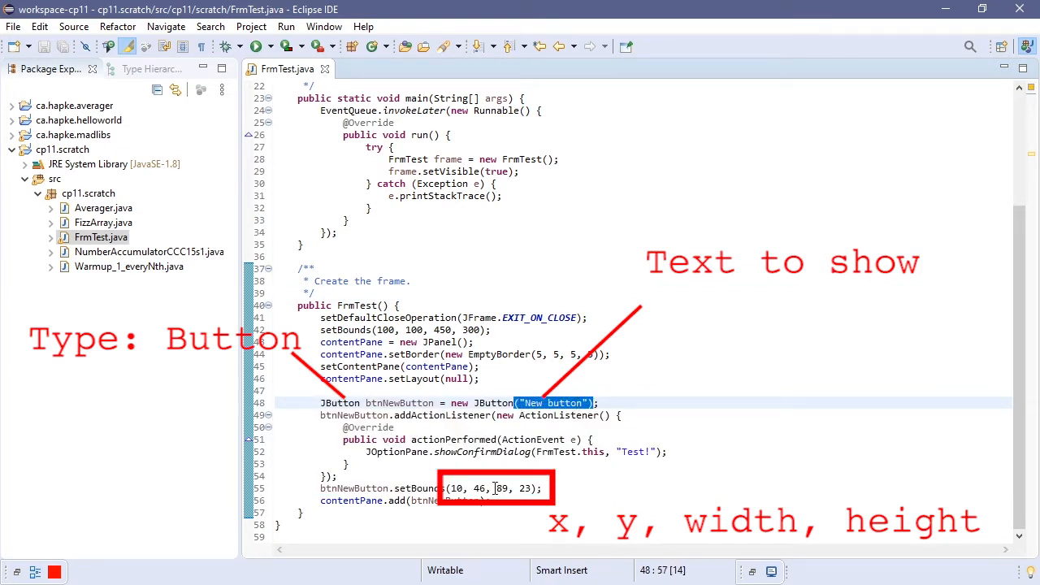
pyautogui.moveTo(446, 488); pyautogui.dragTo(545, 487)
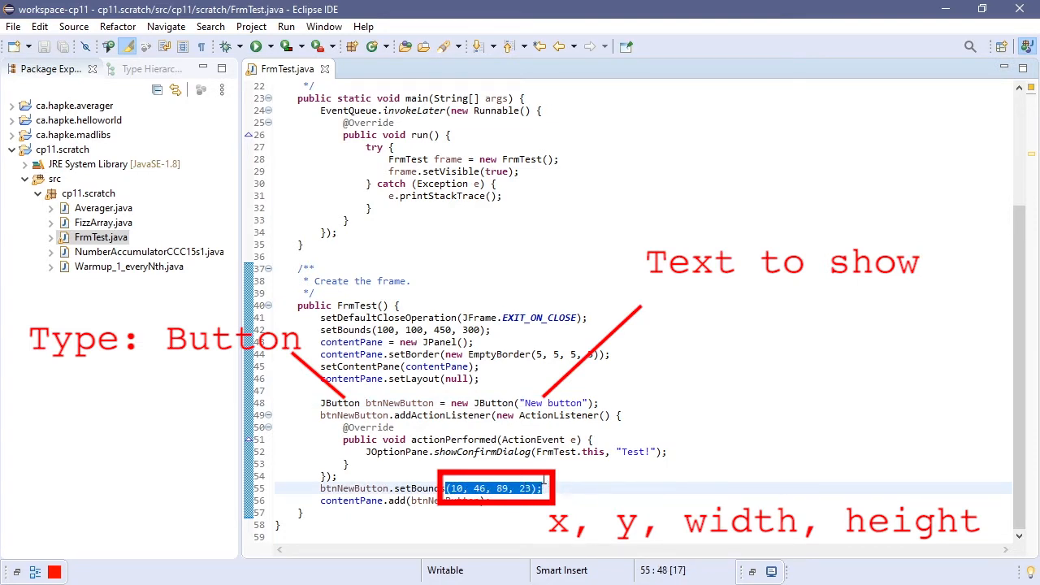
pyautogui.click(552, 465)
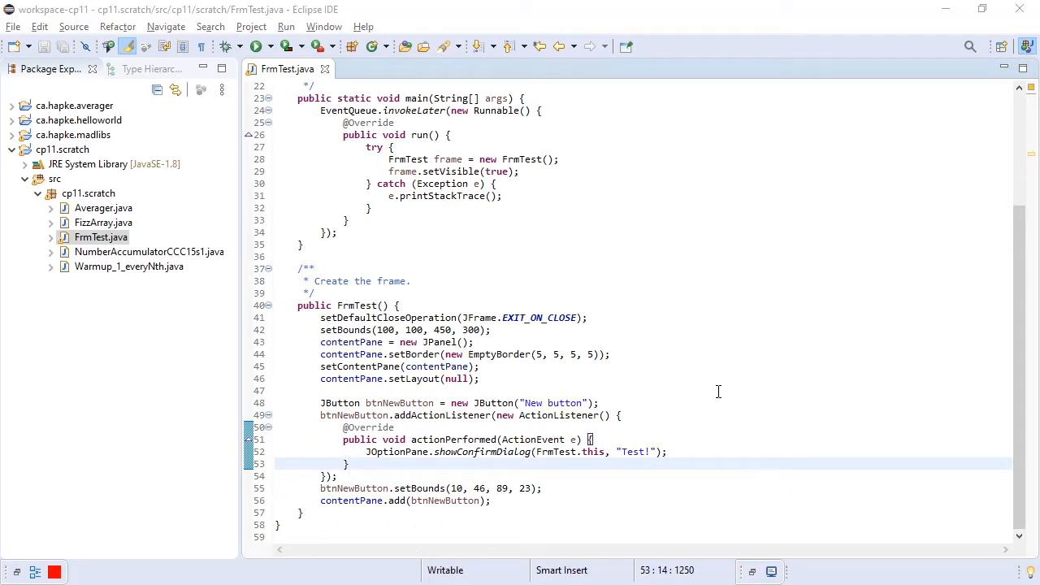
# - Switch to the WindowBuilder download page in the browser and copy the update site link for Latest (1.9.3)
pyautogui.hotkey('alt', 'Tab')
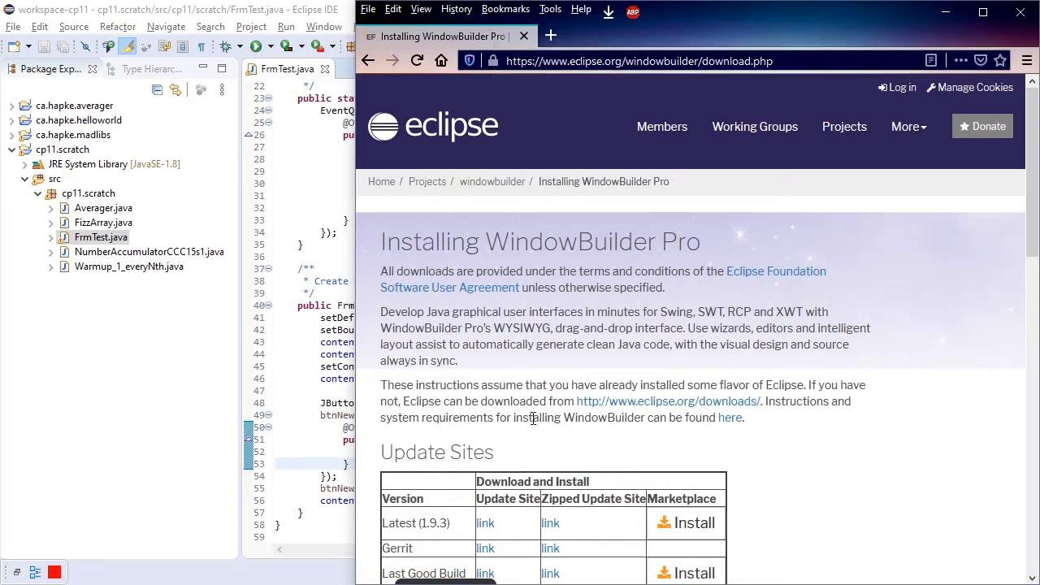
pyautogui.scroll(-2, 528, 407)
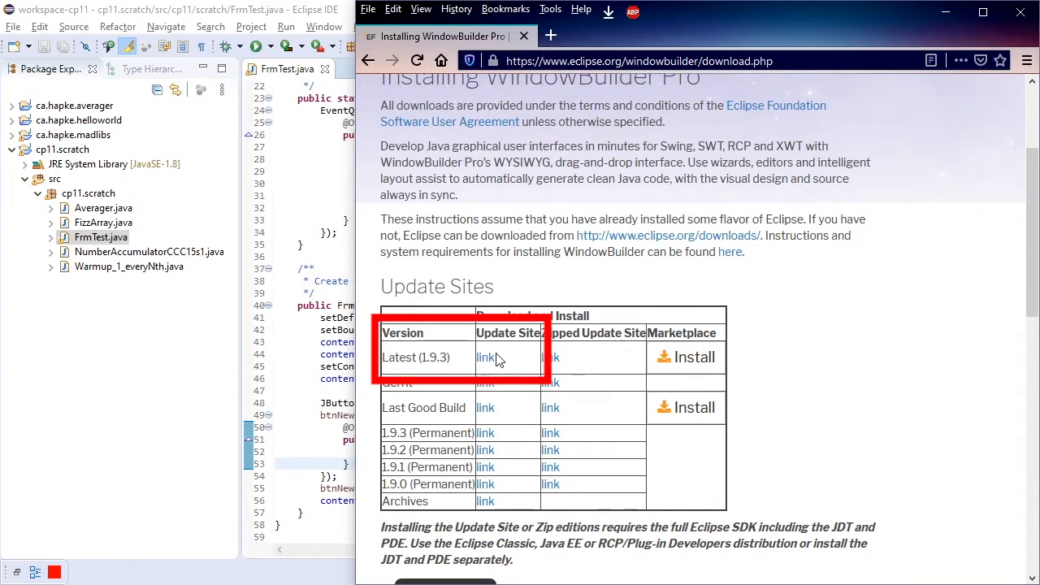
pyautogui.moveTo(383, 359); pyautogui.dragTo(460, 366)
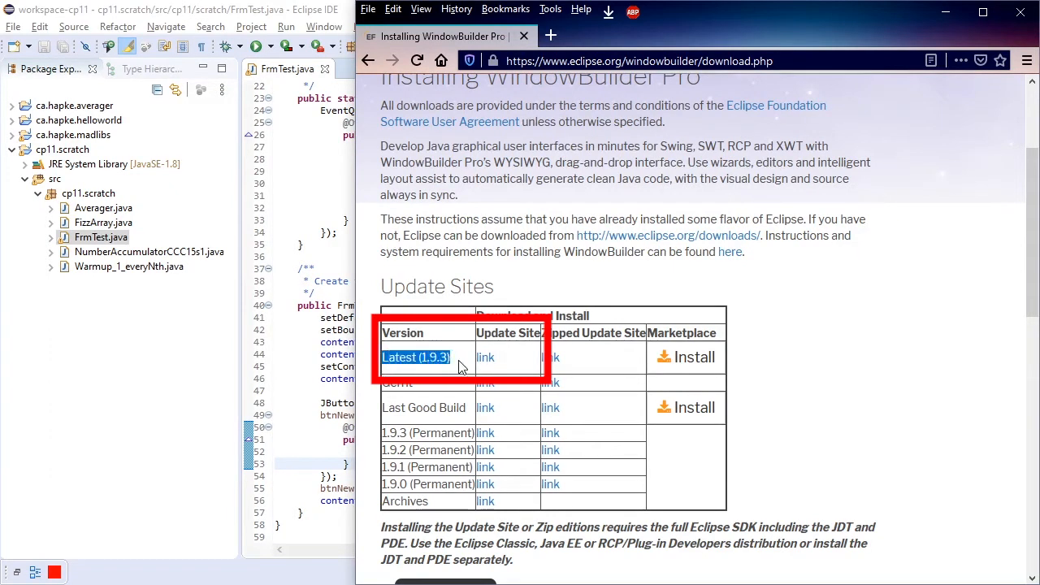
pyautogui.click(463, 367)
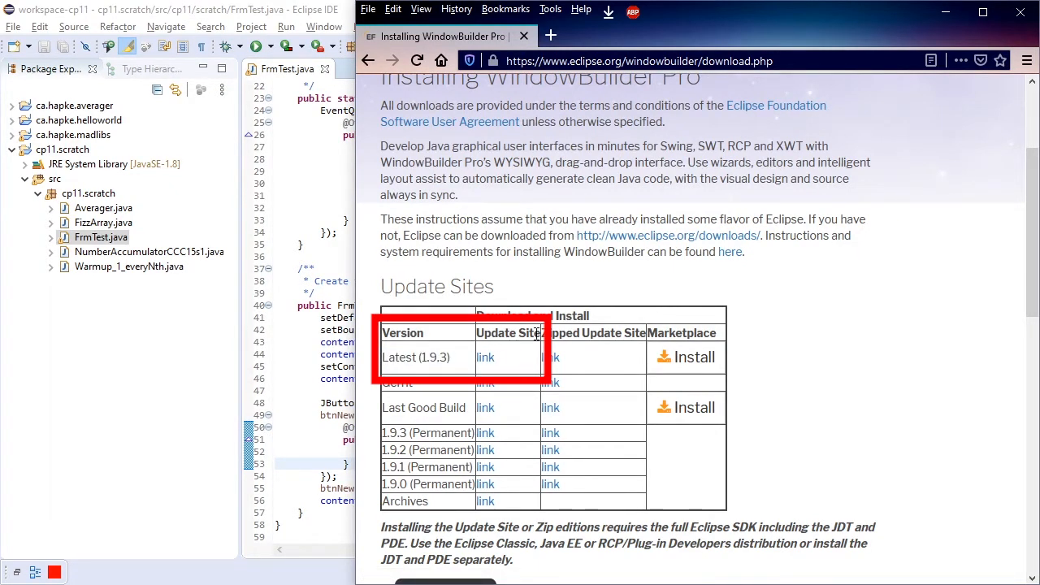
pyautogui.rightClick(490, 360)
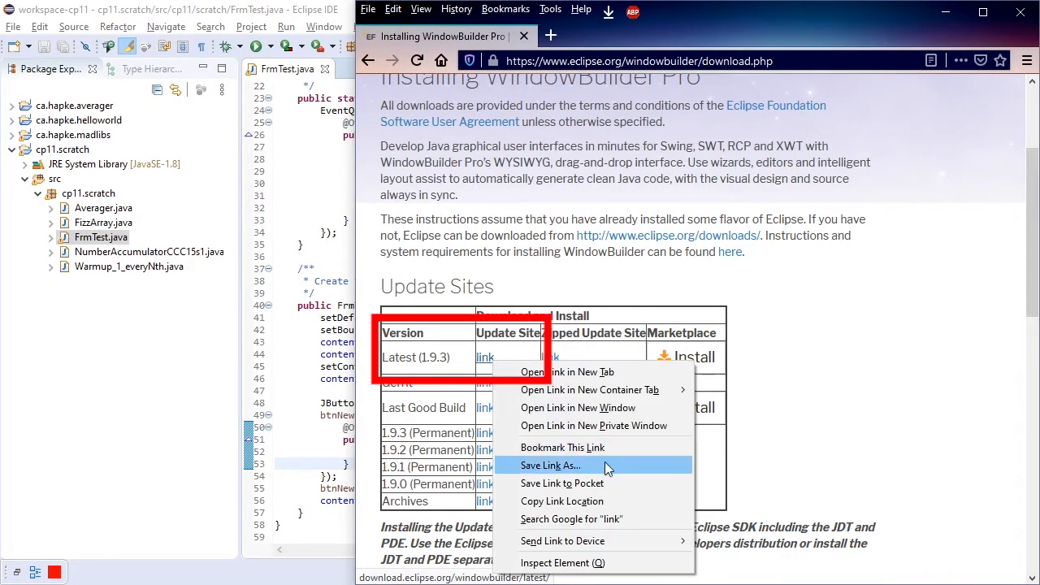
pyautogui.click(579, 501)
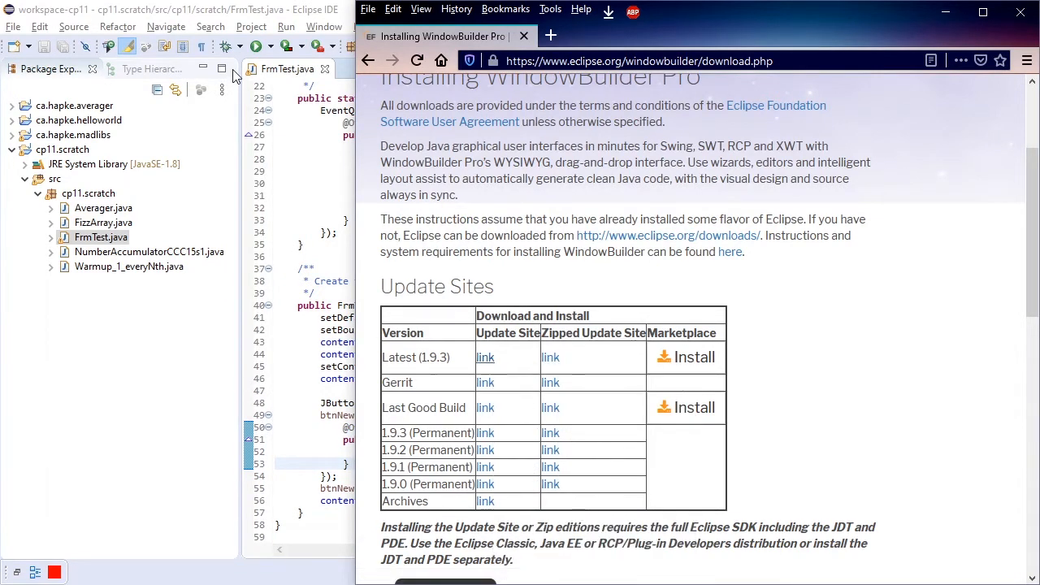
pyautogui.click(329, 11)
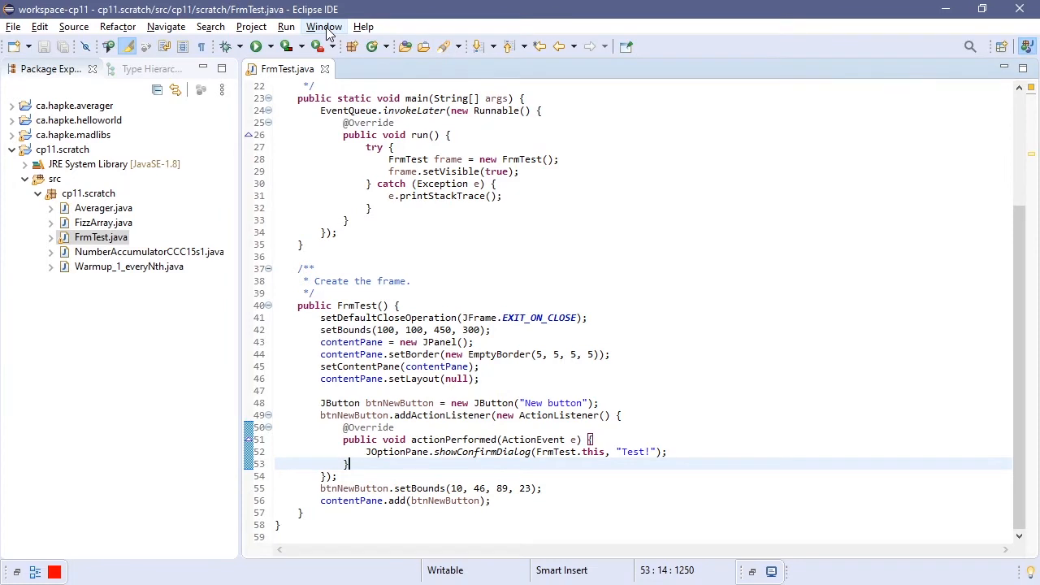
pyautogui.click(365, 29)
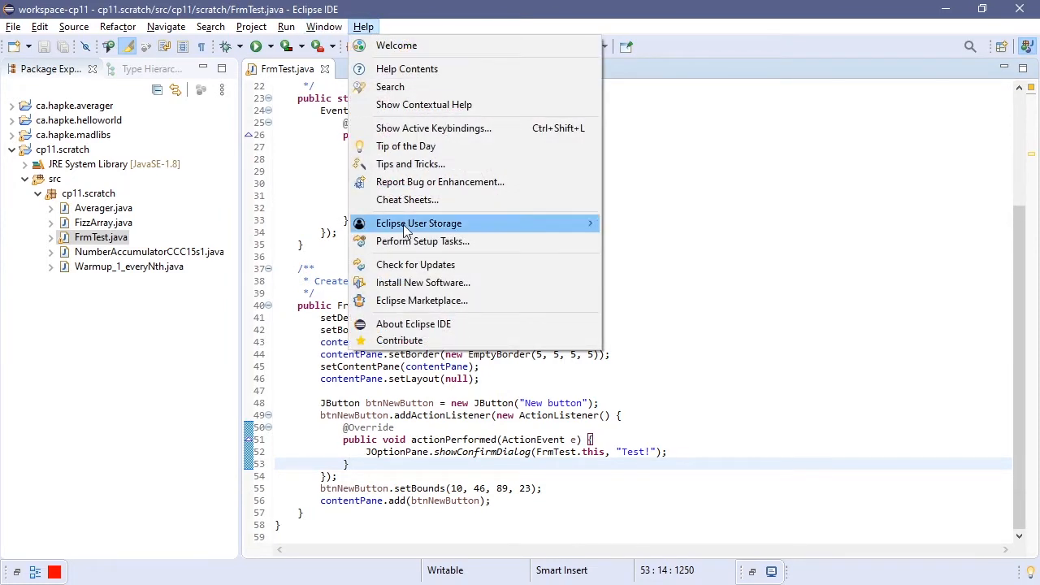
pyautogui.click(432, 285)
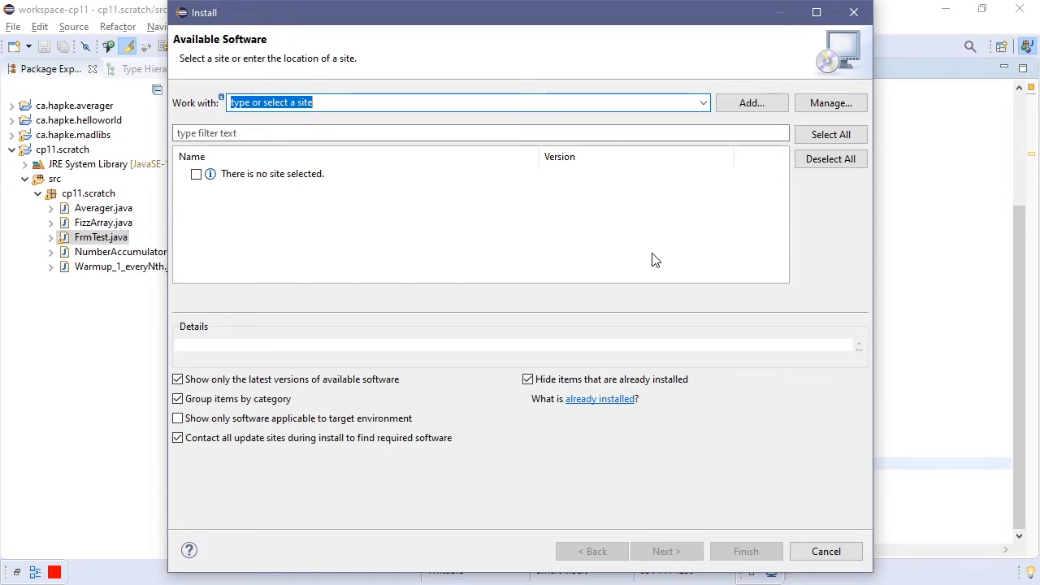
pyautogui.click(751, 106)
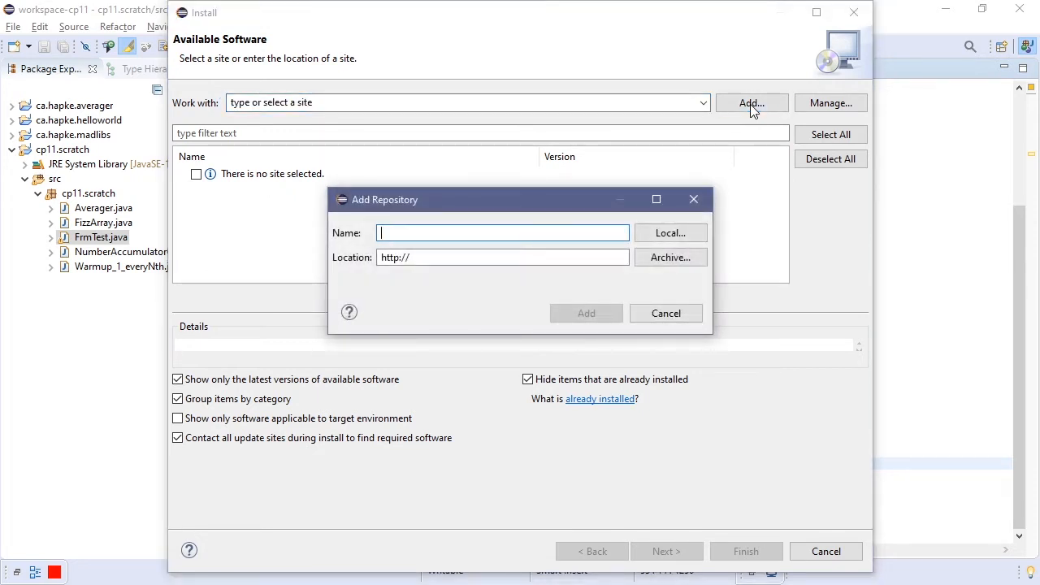
pyautogui.write('Window Builder')
pyautogui.press('Tab')
pyautogui.hotkey('ctrl', 'v')
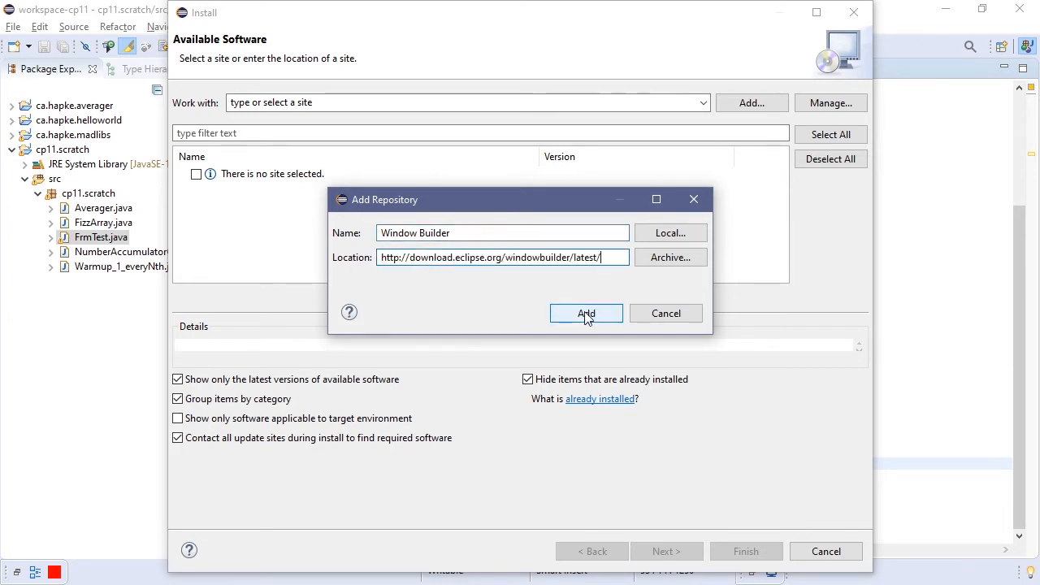
pyautogui.click(587, 316)
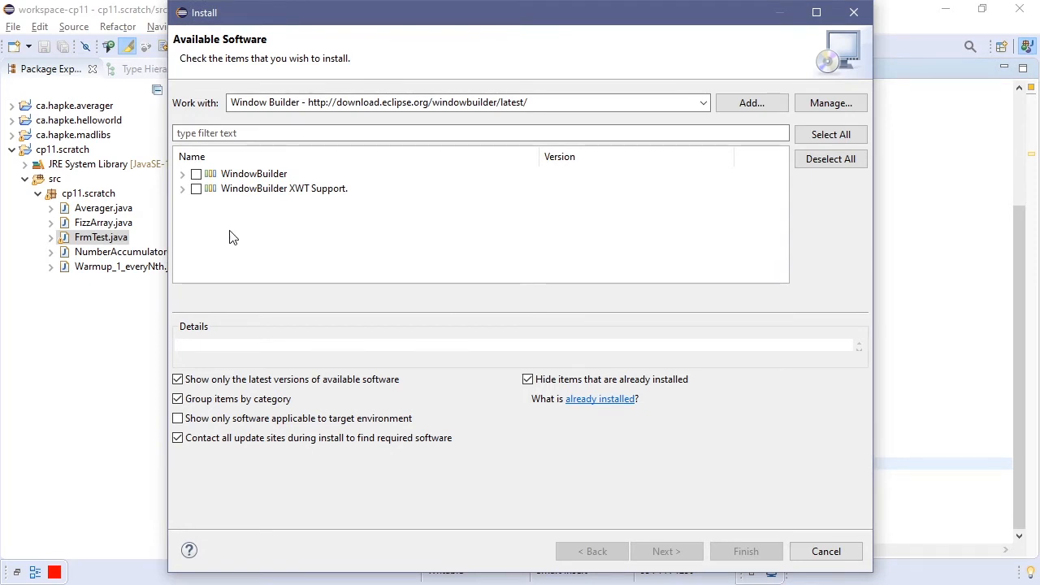
# - Expand the WindowBuilder category and select Swing Designer and Swing Designer Documentation for installation
pyautogui.click(182, 188)
pyautogui.click(182, 174)
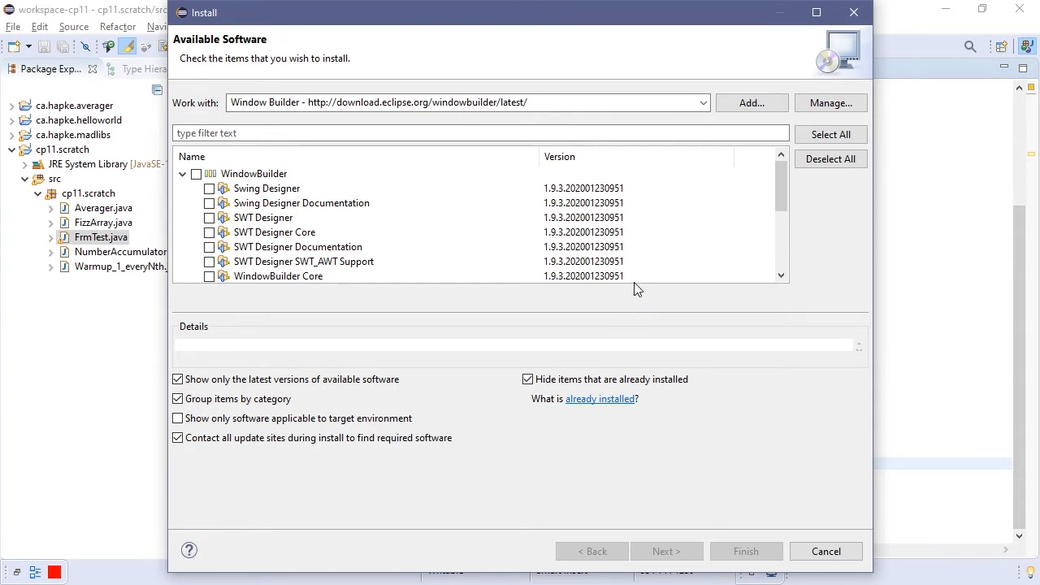
pyautogui.click(209, 189)
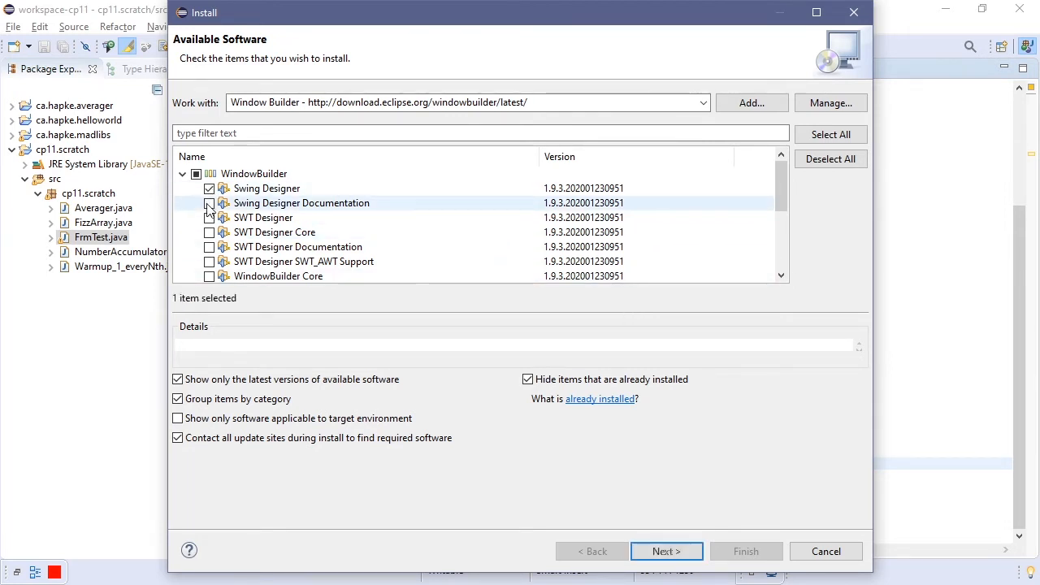
pyautogui.click(209, 203)
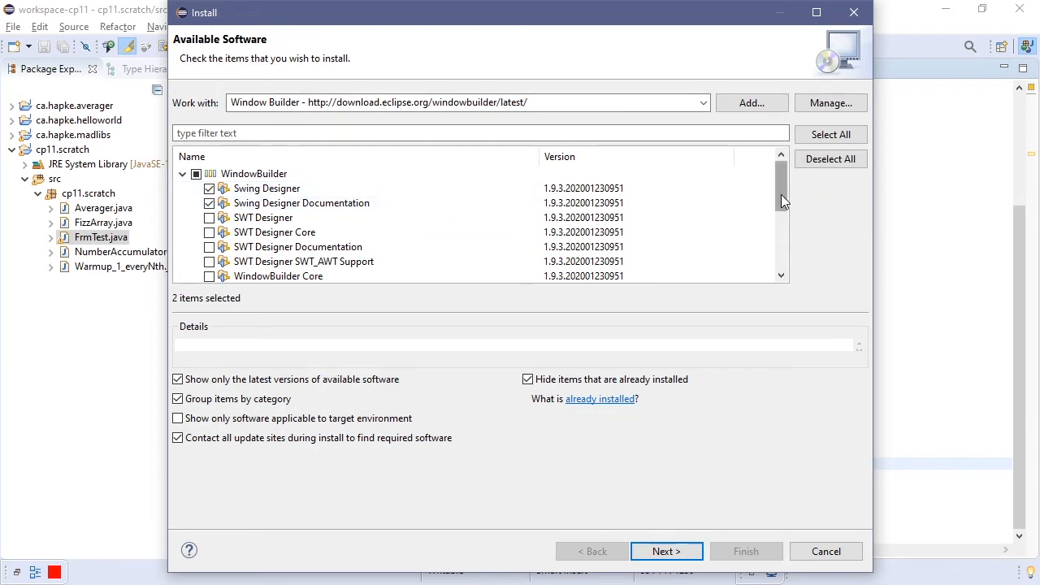
# - Also select WindowBuilder Core, Core Documentation, Core UI, GroupLayout Support and Java Core, leaving out the SWT and XWT items
pyautogui.moveTo(781, 194); pyautogui.dragTo(784, 230)
pyautogui.click(209, 203)
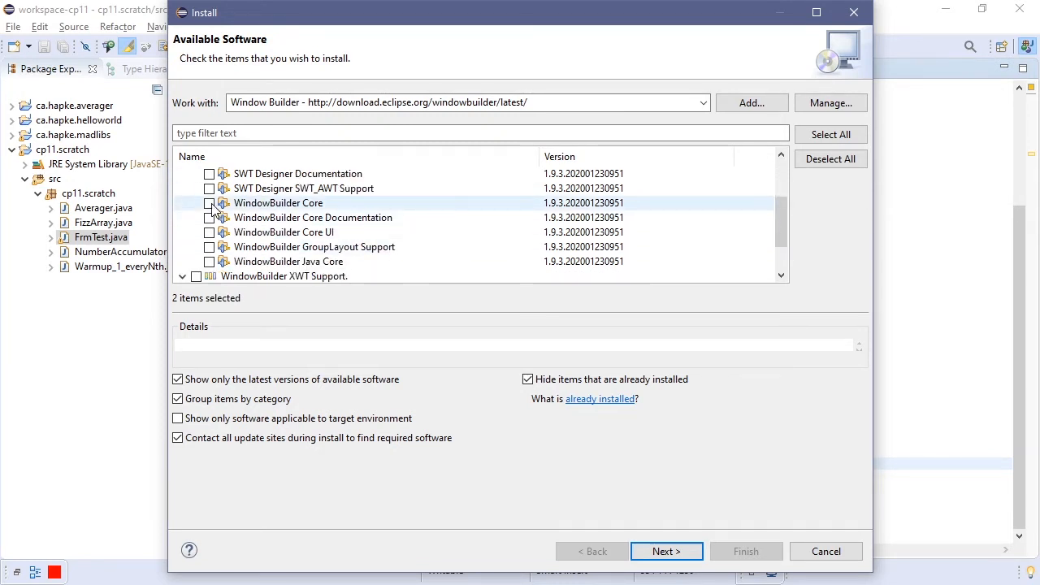
pyautogui.click(209, 218)
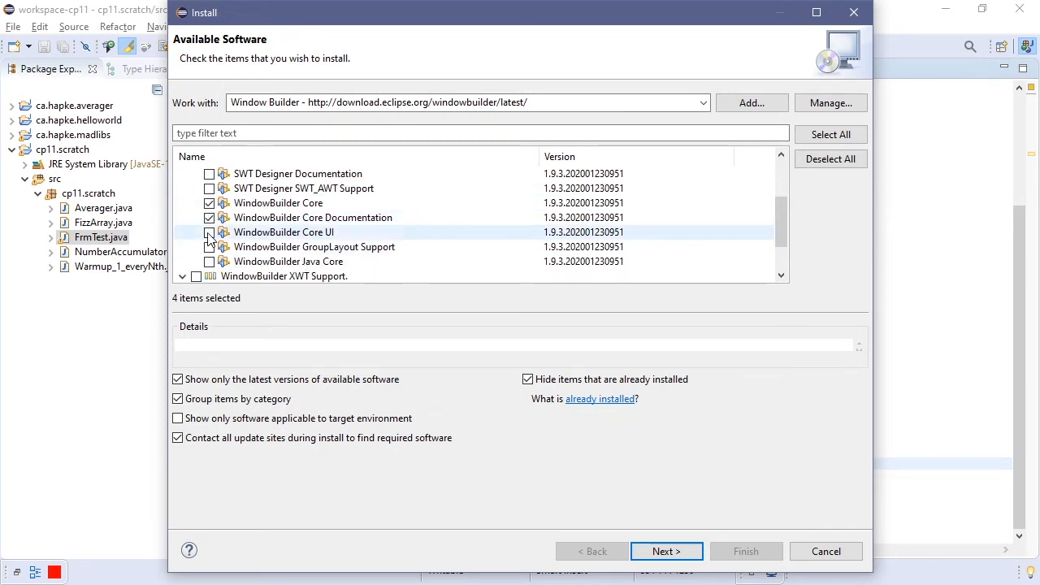
pyautogui.click(209, 232)
pyautogui.click(209, 247)
pyautogui.click(209, 261)
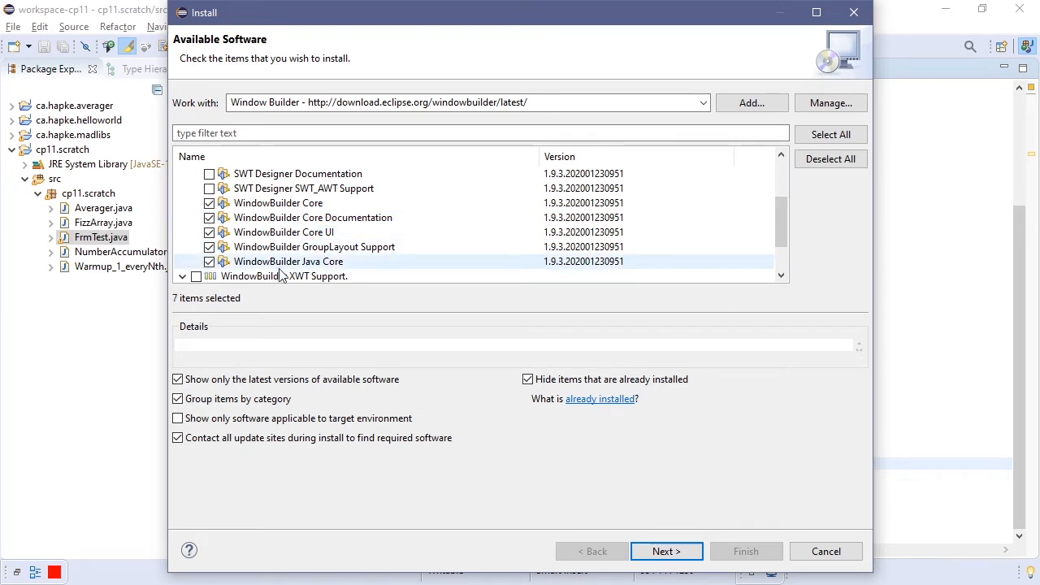
pyautogui.moveTo(780, 230)
pyautogui.mouseDown()
pyautogui.moveTo(784, 184)
pyautogui.moveTo(783, 244)
pyautogui.mouseUp()
# - Proceed through the install details, accept the Eclipse Foundation license agreement and start the installation
pyautogui.click(662, 552)
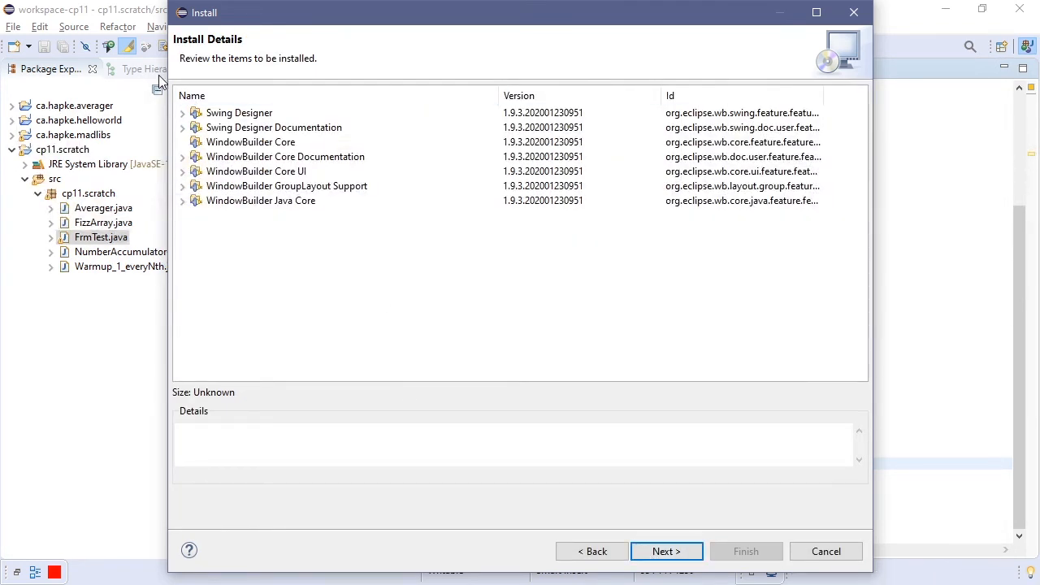
pyautogui.click(674, 557)
pyautogui.click(599, 461)
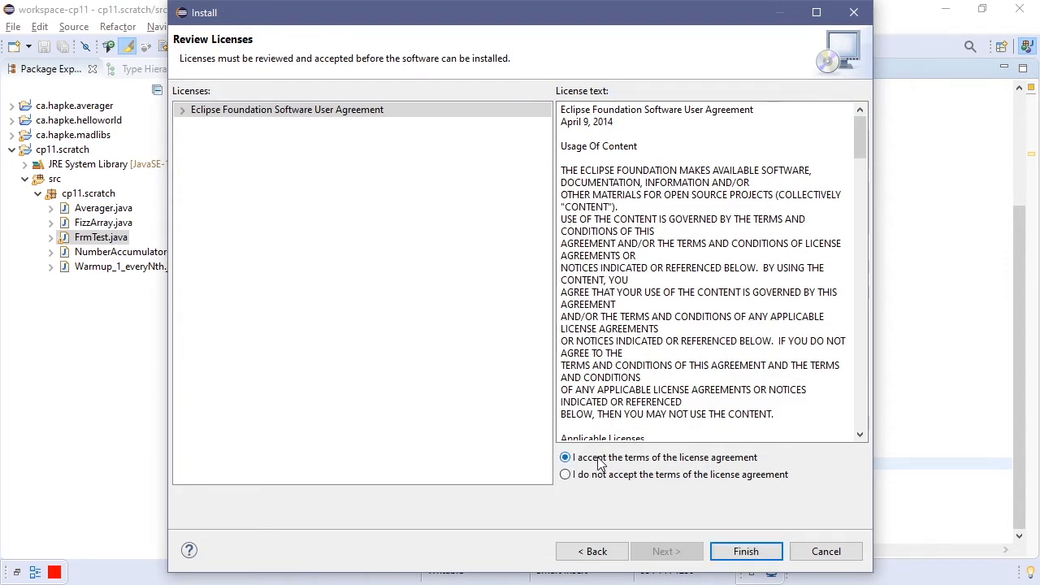
pyautogui.moveTo(572, 109); pyautogui.dragTo(747, 115)
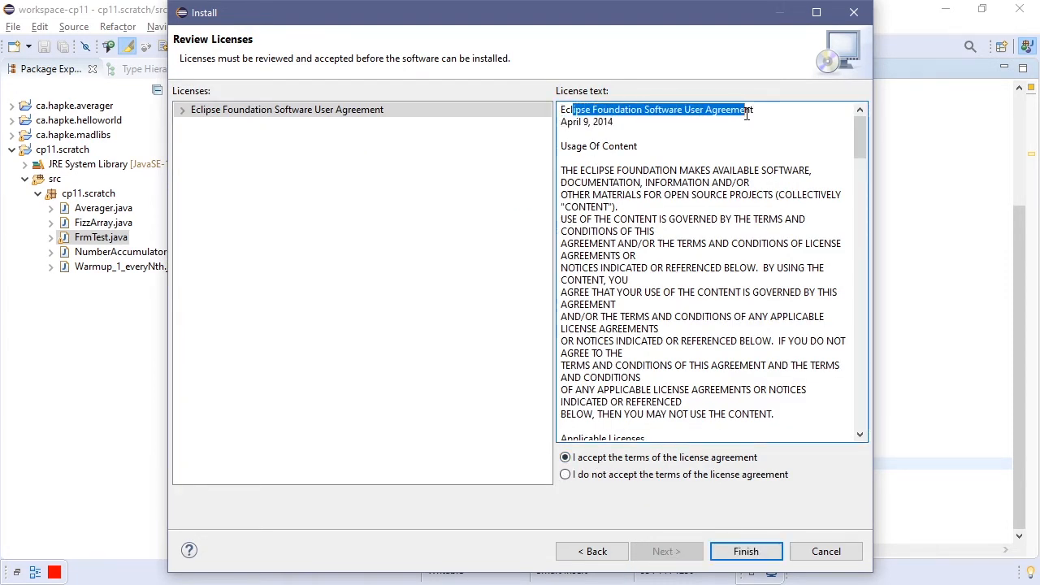
pyautogui.click(757, 110)
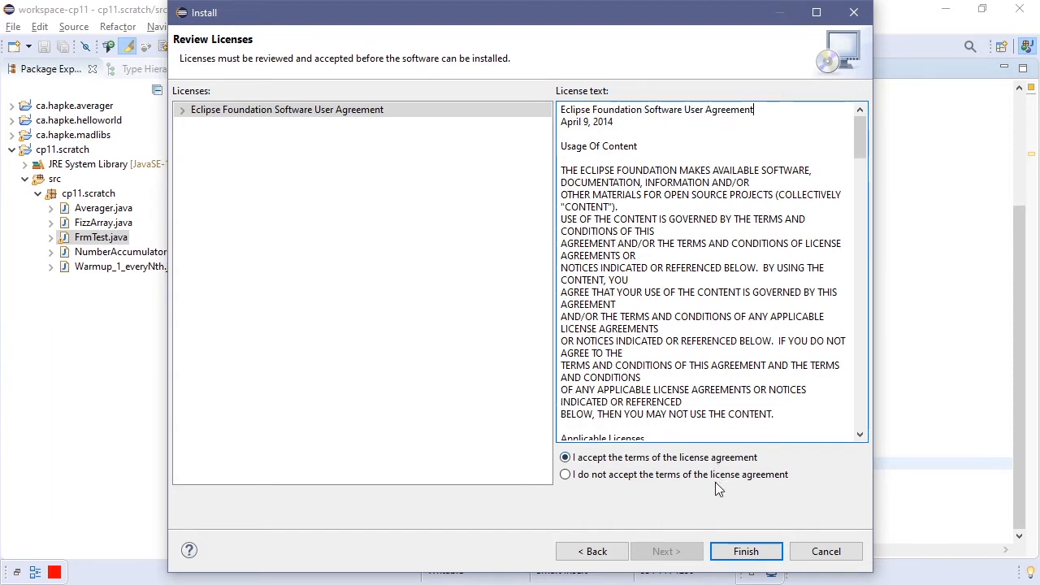
pyautogui.click(752, 556)
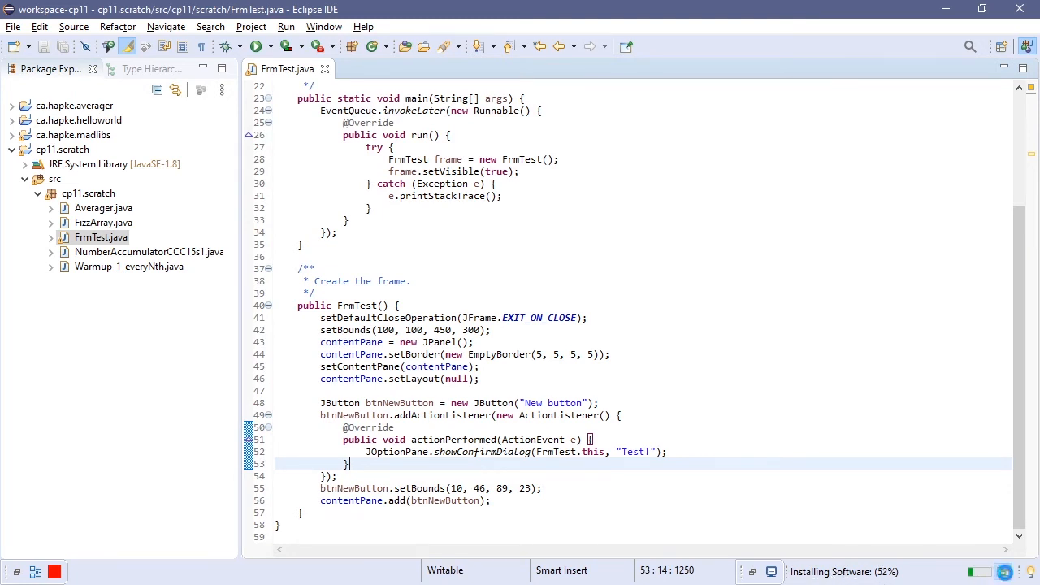
# - Check the installation progress, restart Eclipse to apply the software update, and close the Progress view
pyautogui.click(1001, 577)
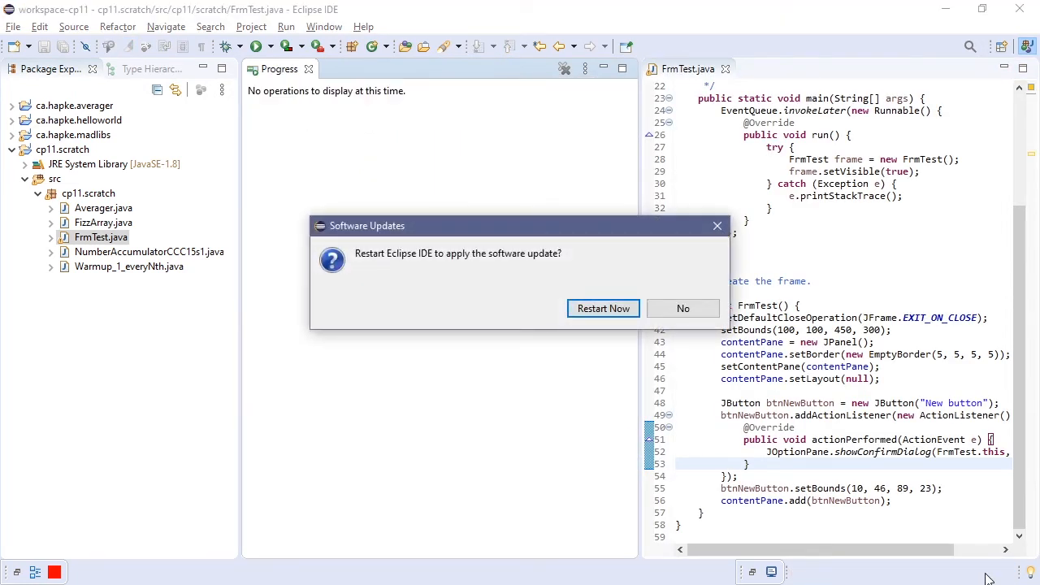
pyautogui.click(604, 310)
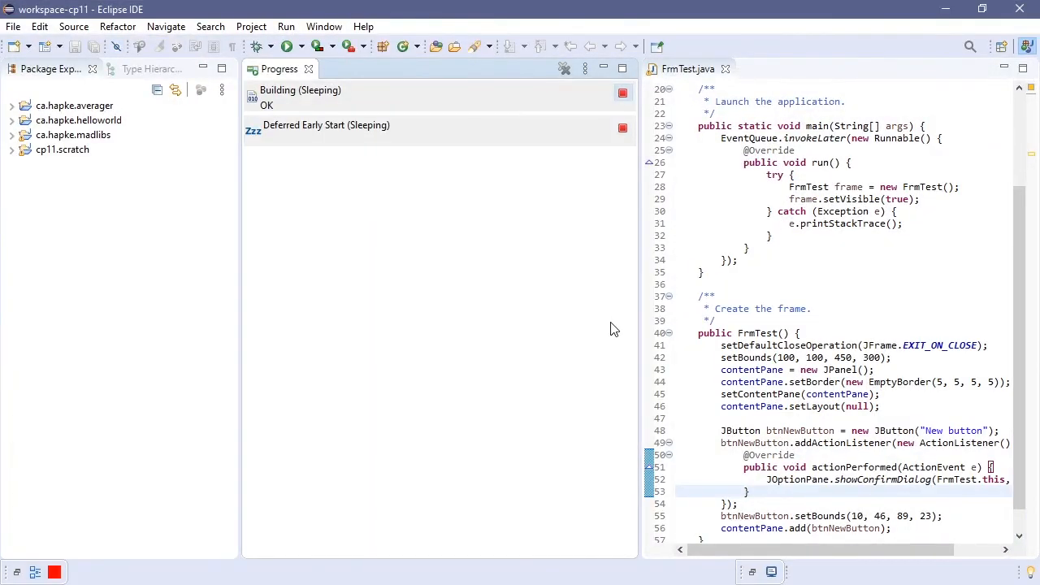
pyautogui.click(309, 69)
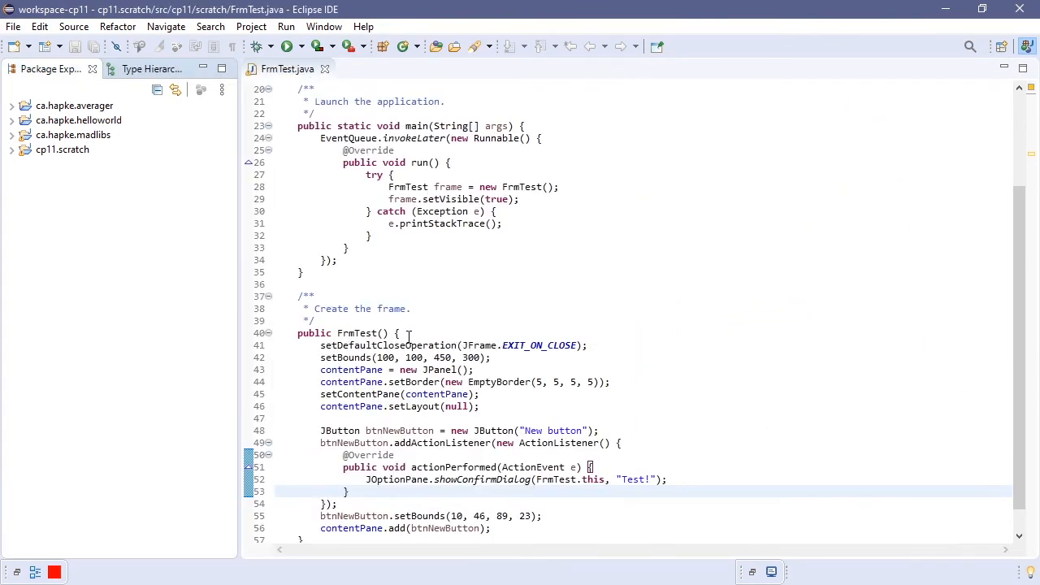
# - Link the Package Explorer with the editor and open FrmTest.java with the WindowBuilder Editor
pyautogui.click(176, 90)
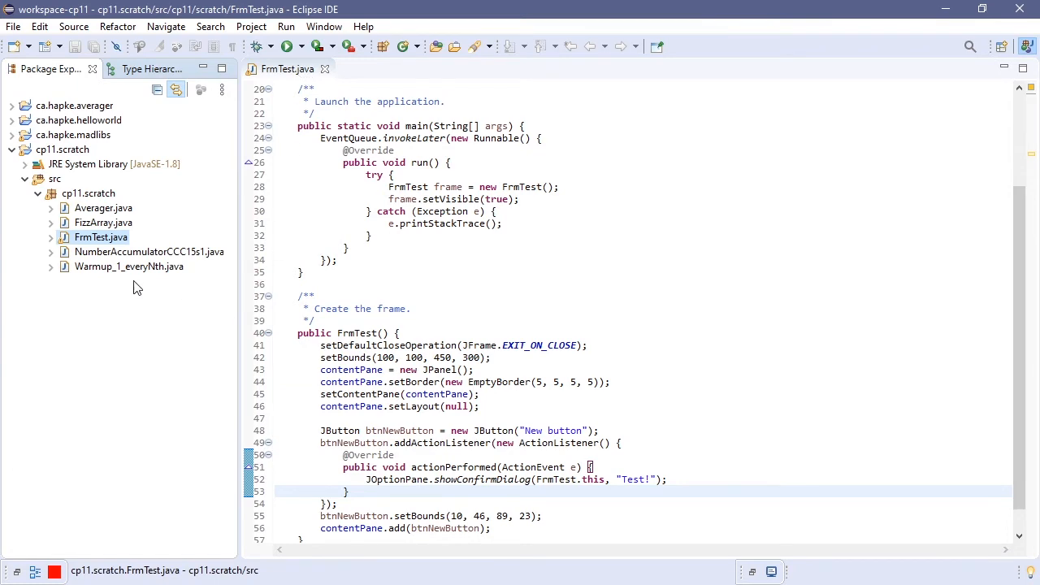
pyautogui.rightClick(99, 242)
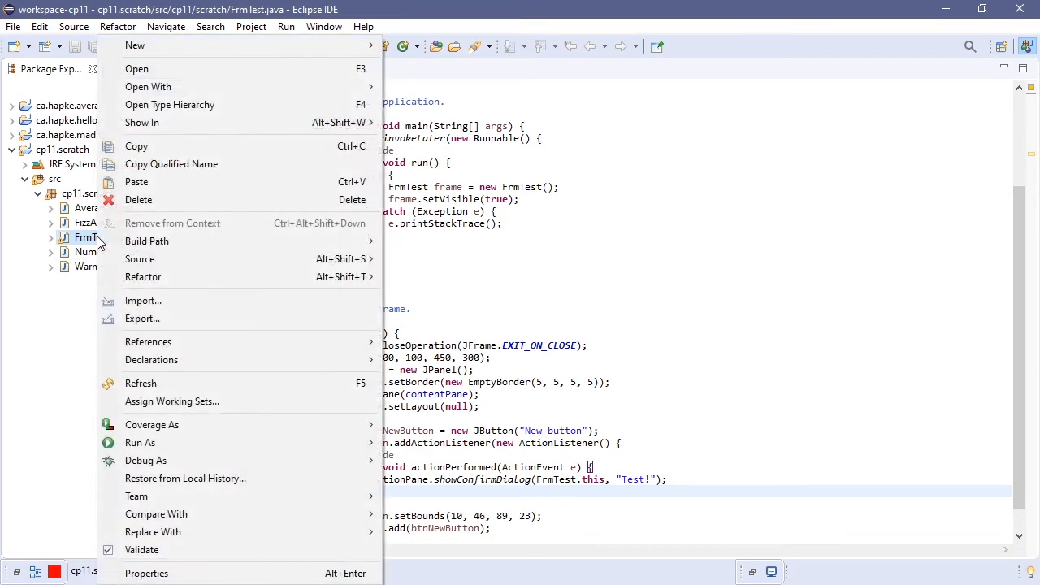
pyautogui.moveTo(313, 88)
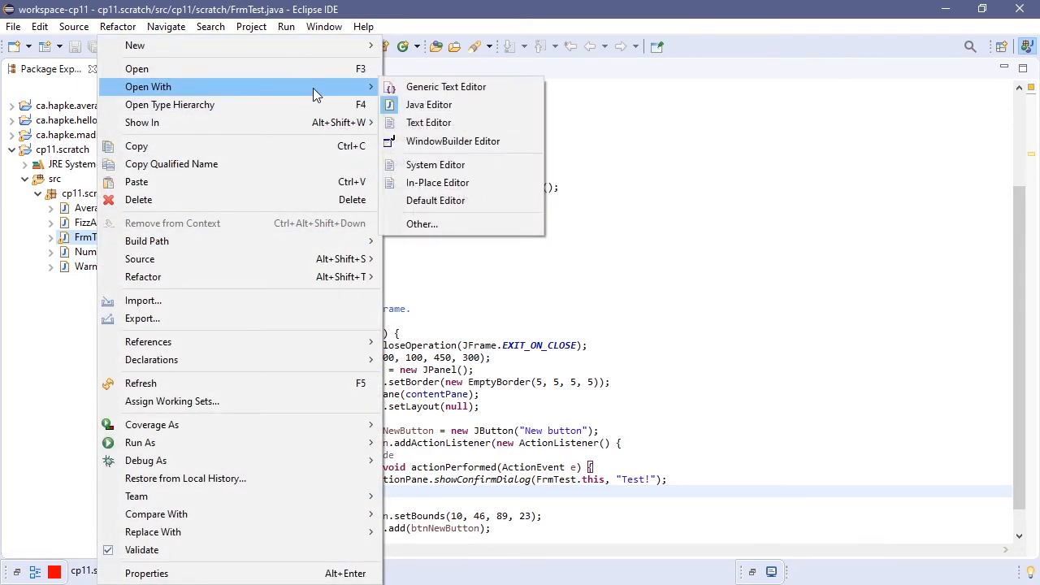
pyautogui.click(477, 143)
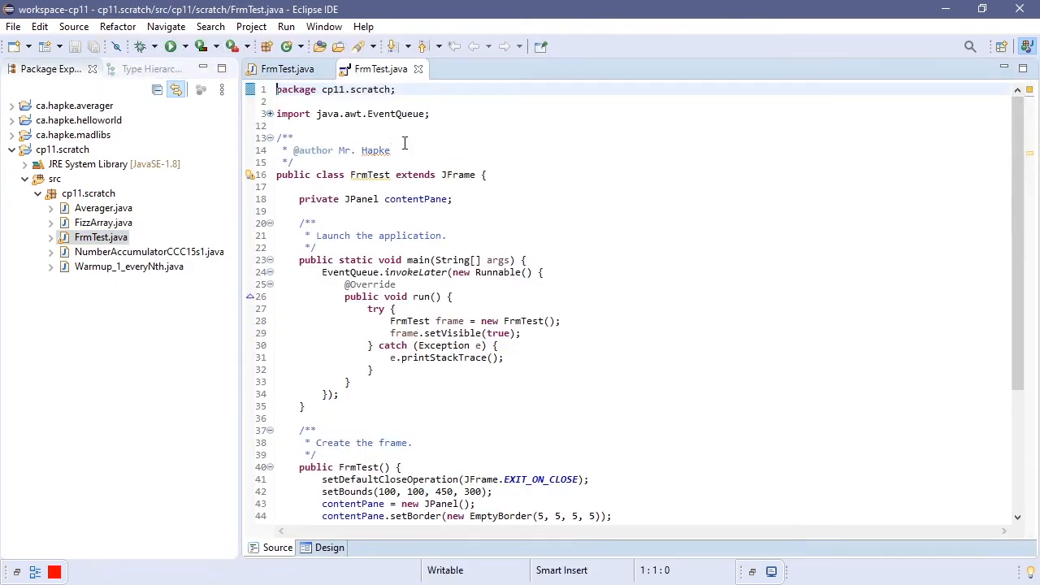
# - Show the form's design view, narrow the Package Explorer and Structure panes, and widen the palette so component names are readable
pyautogui.click(323, 552)
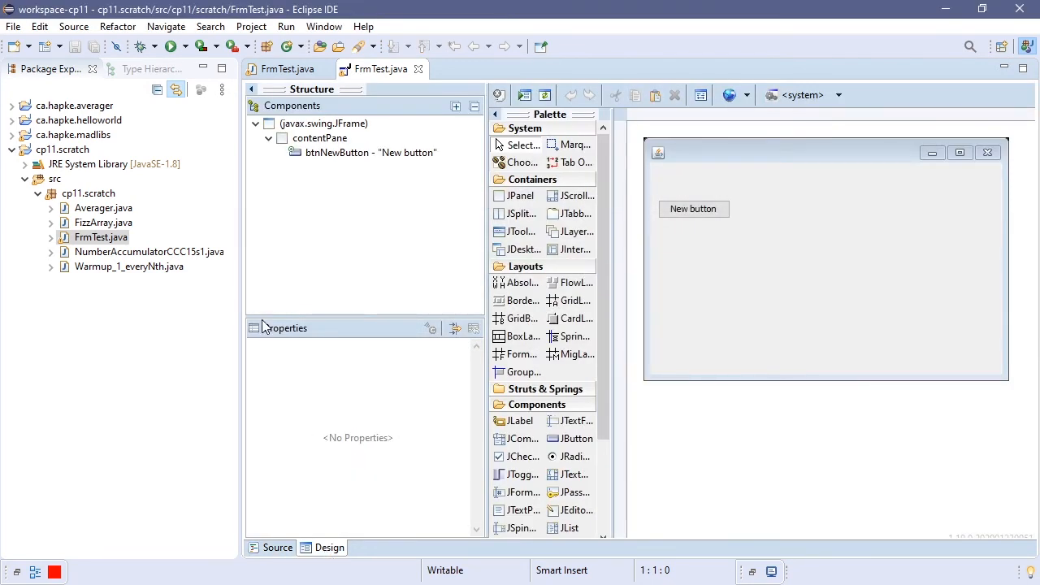
pyautogui.moveTo(244, 289); pyautogui.dragTo(167, 288)
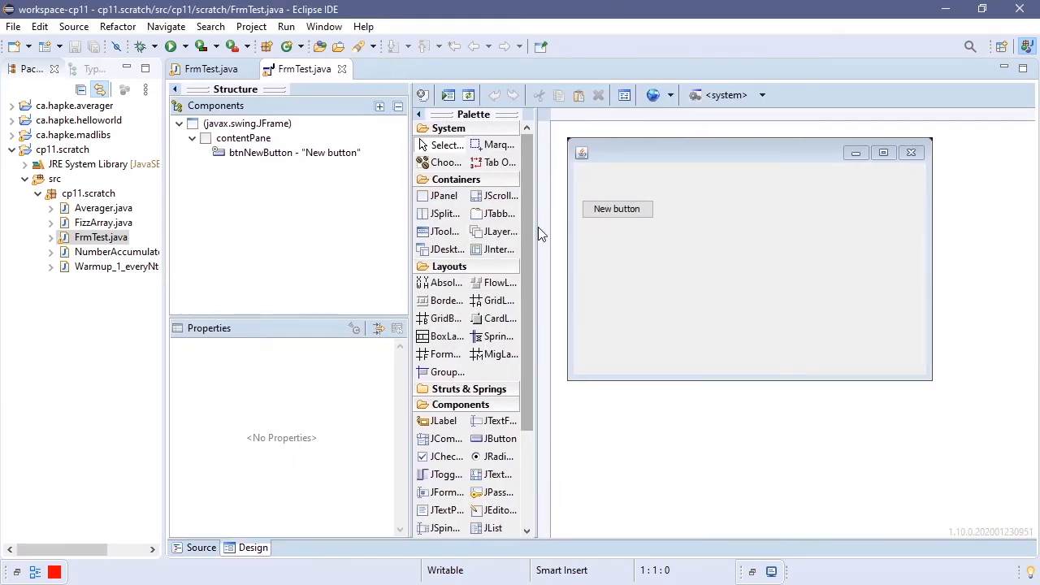
pyautogui.moveTo(539, 229); pyautogui.dragTo(601, 229)
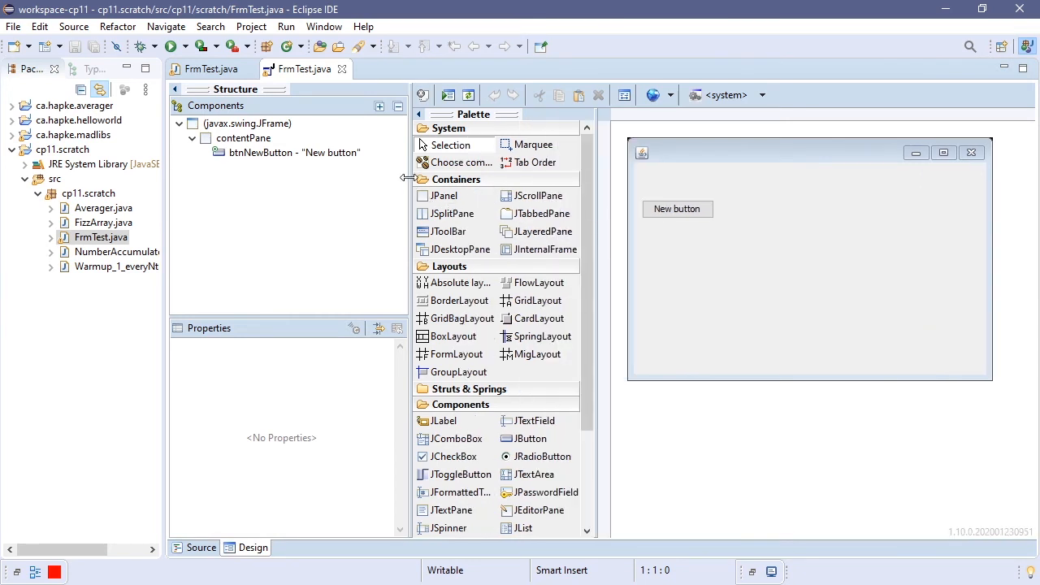
pyautogui.moveTo(410, 180); pyautogui.dragTo(387, 181)
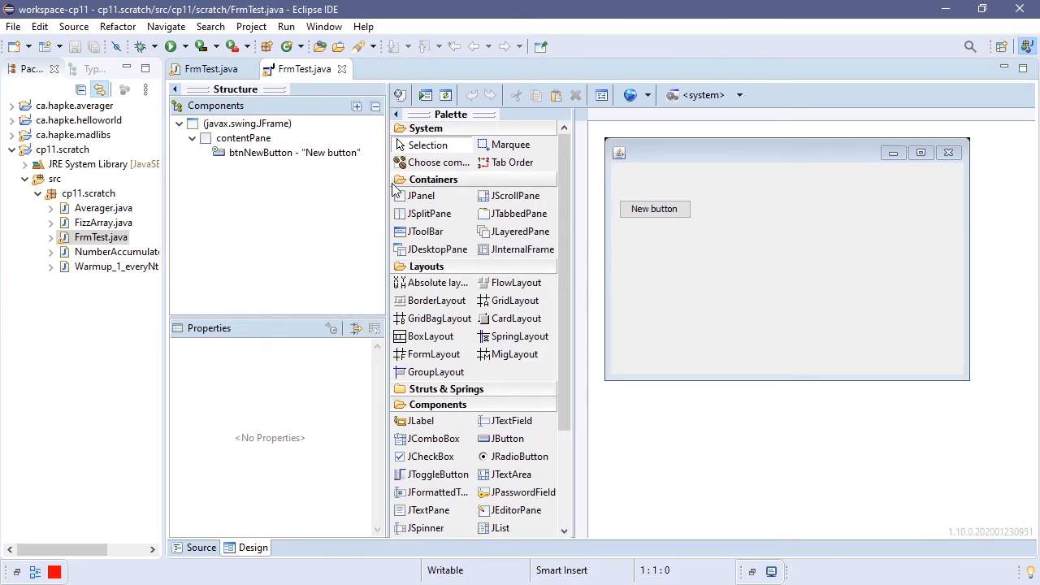
# - Add a JLabel beside the New button at about 132, 46 and name its variable lblTest
pyautogui.click(416, 429)
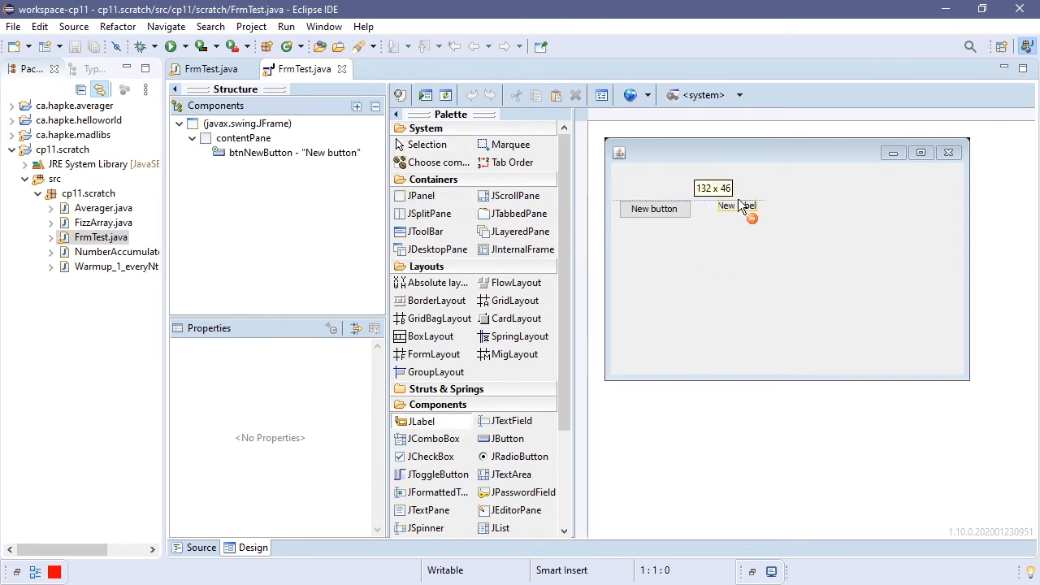
pyautogui.click(737, 200)
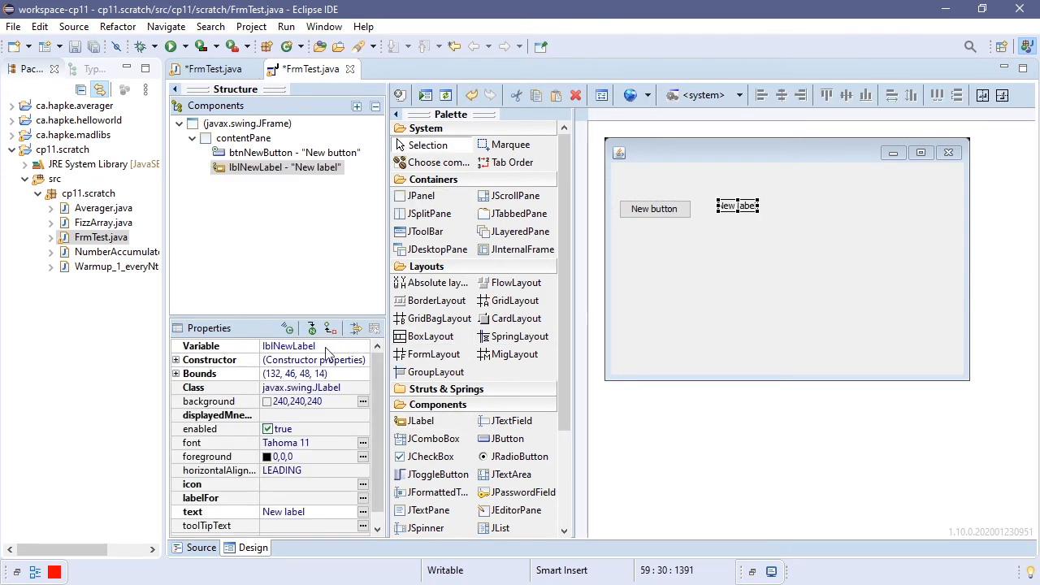
pyautogui.click(278, 346)
pyautogui.moveTo(274, 348); pyautogui.dragTo(378, 359)
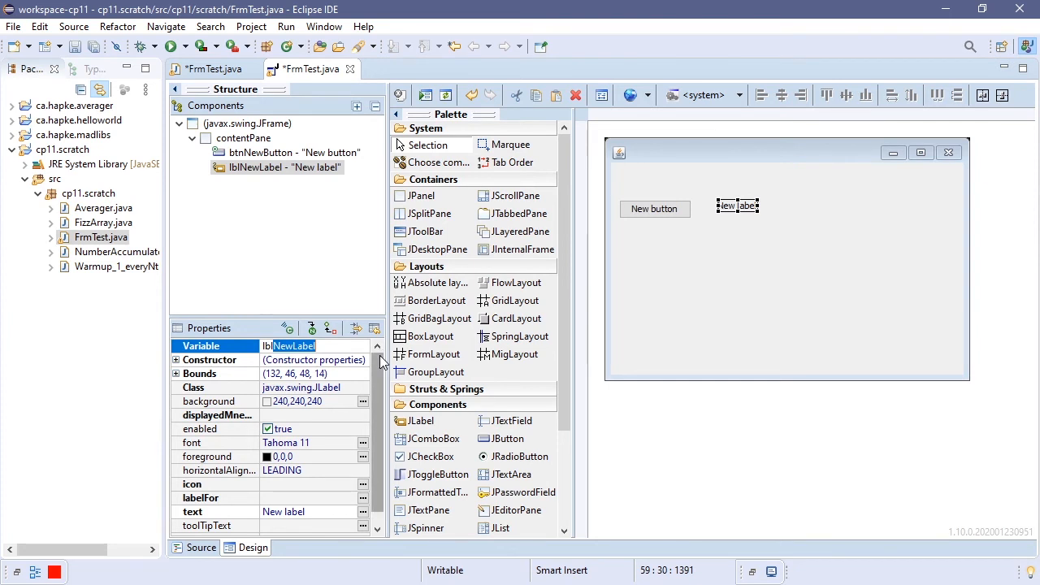
pyautogui.write('Test')
pyautogui.press('Return')
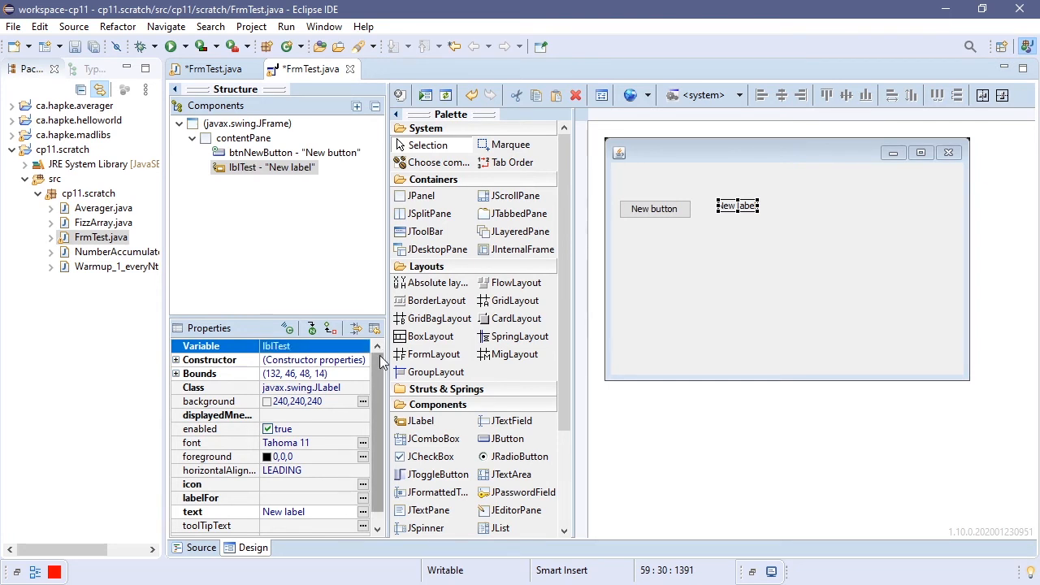
# - Set the label's text to "Test!" and enlarge the label to about 123 x 36
pyautogui.click(310, 511)
pyautogui.write('Te')
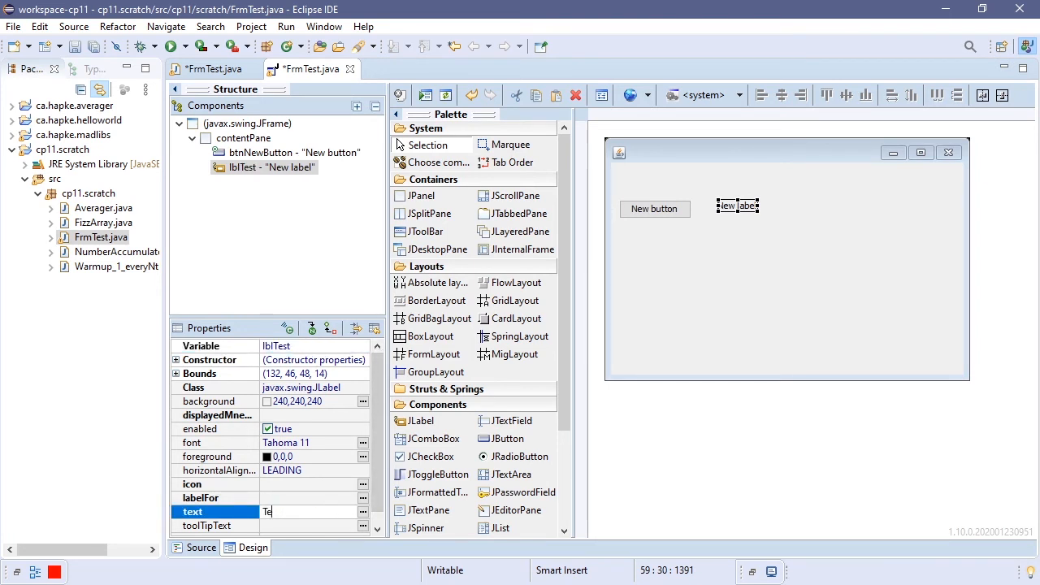
pyautogui.write('st!')
pyautogui.press('Return')
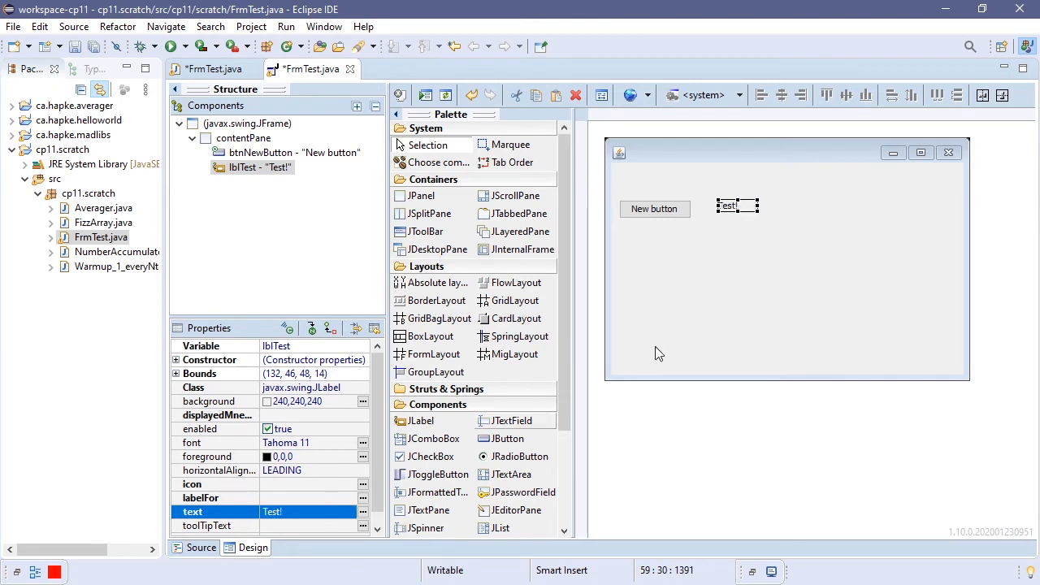
pyautogui.moveTo(758, 212); pyautogui.dragTo(818, 228)
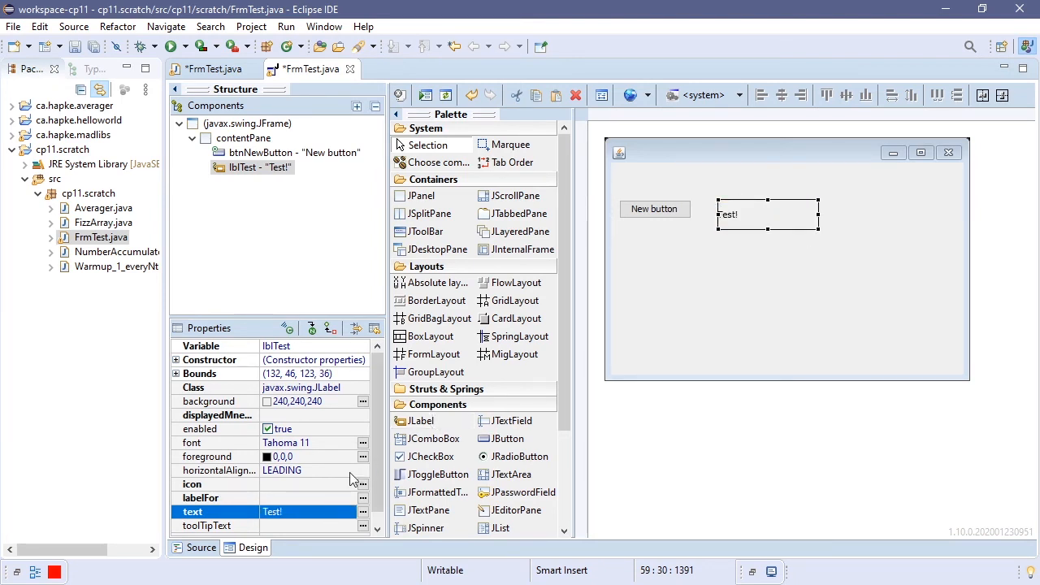
# - Try TRAILING as the label's horizontal alignment, then set it to CENTER
pyautogui.click(275, 479)
pyautogui.click(294, 547)
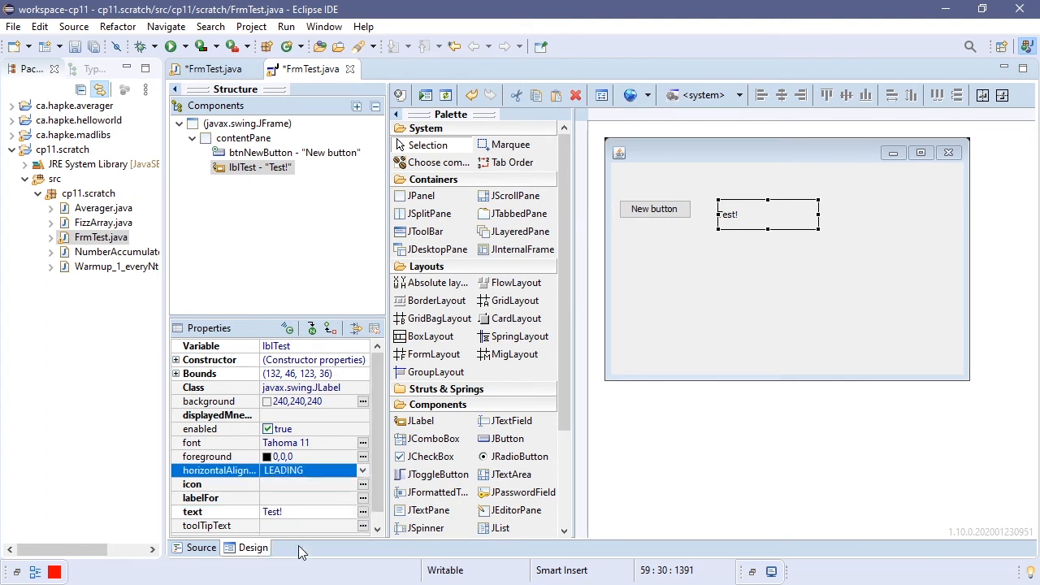
pyautogui.click(328, 471)
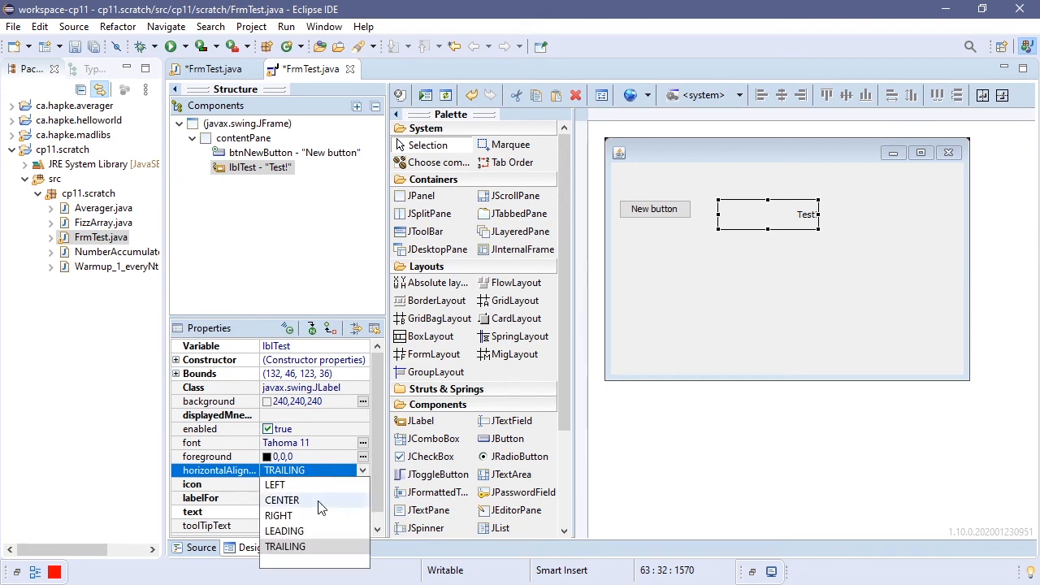
pyautogui.click(311, 501)
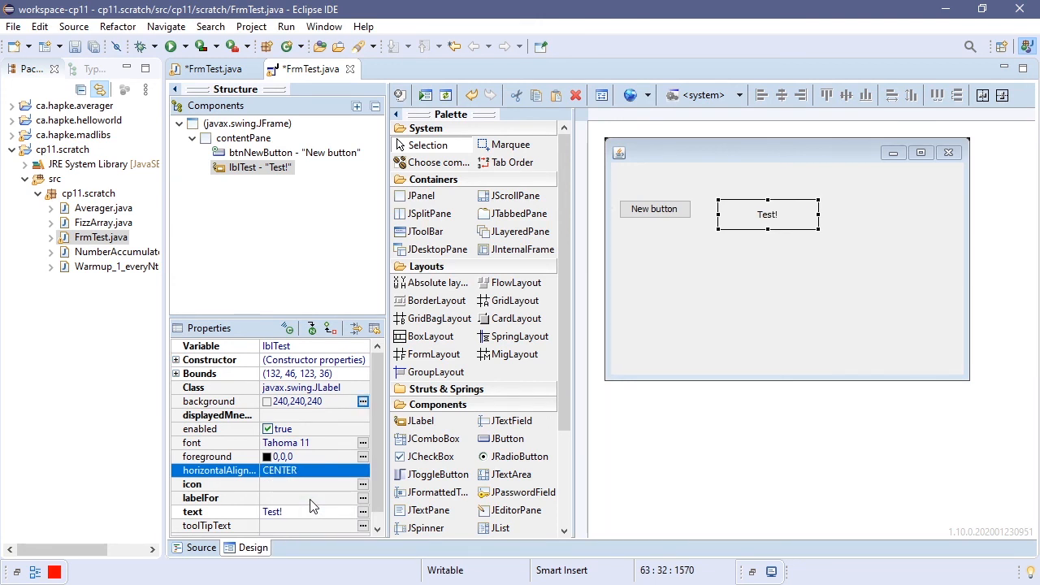
# - Set the label's foreground to the AWT color RED
pyautogui.click(340, 461)
pyautogui.click(363, 456)
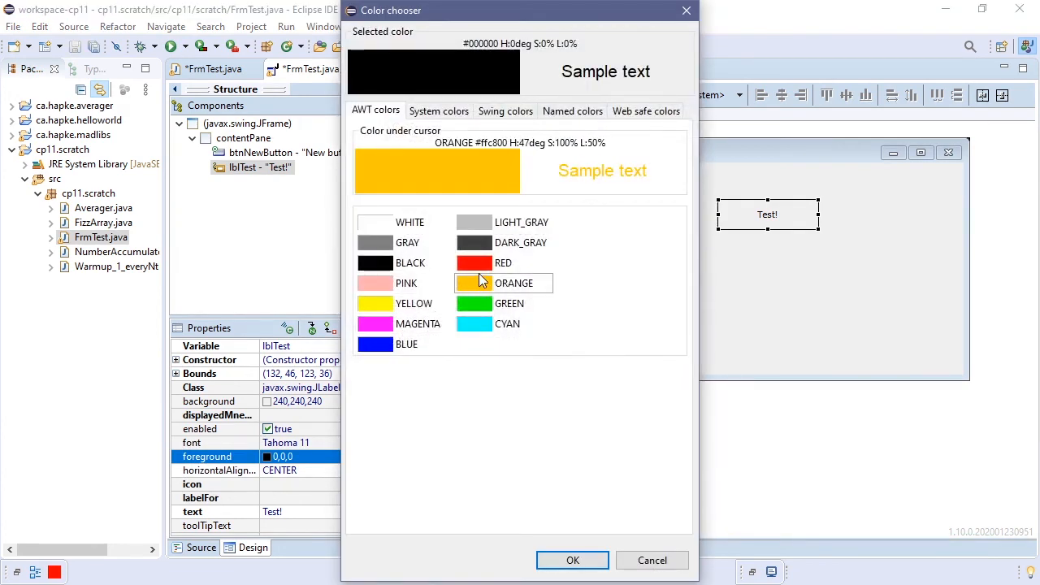
pyautogui.click(479, 270)
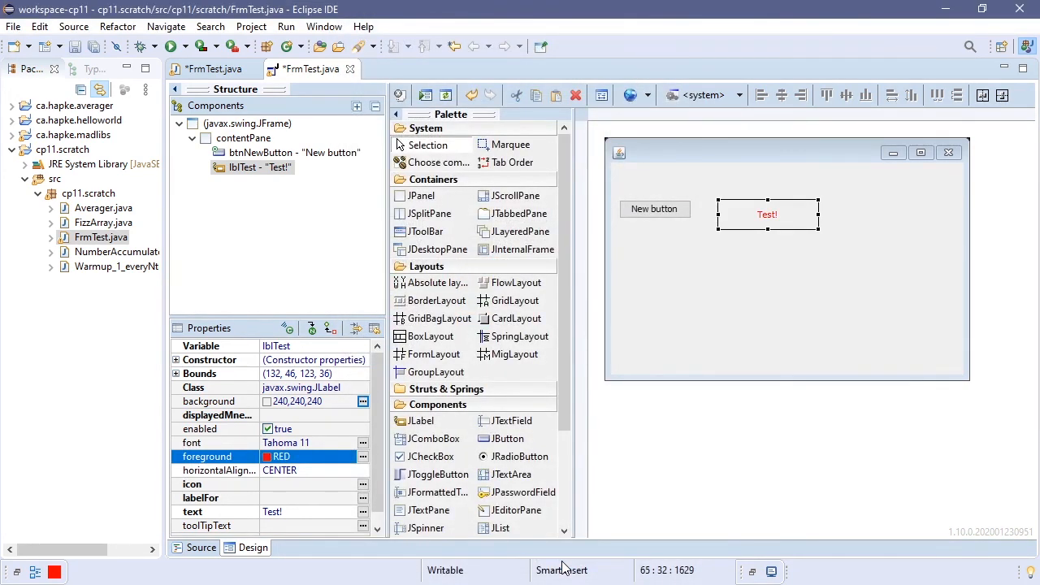